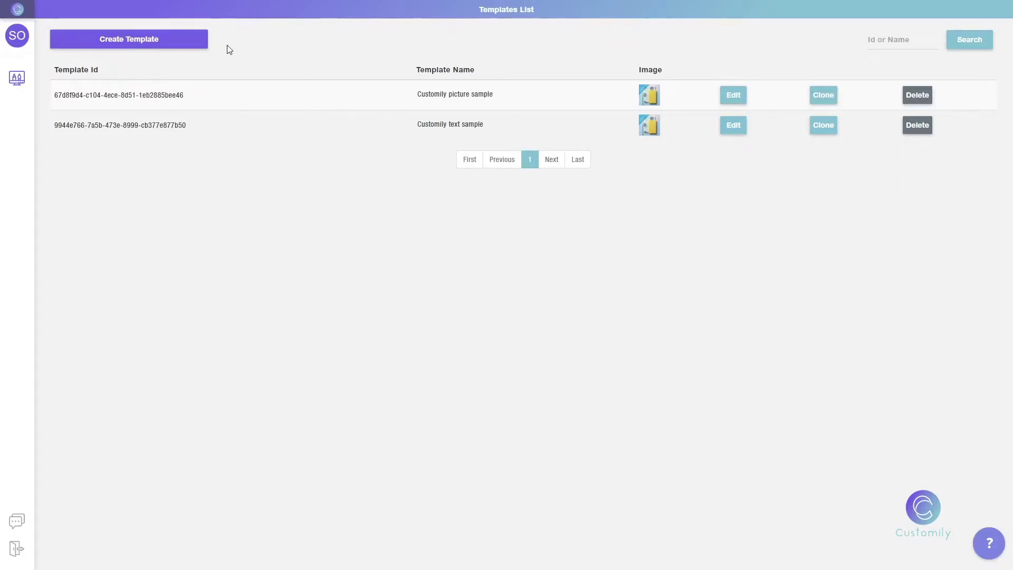
Create a new template named Sample Template from a blank canvas 100 mm wide and 150 mm high
{"action": "left_click", "coordinate": [164, 39]}
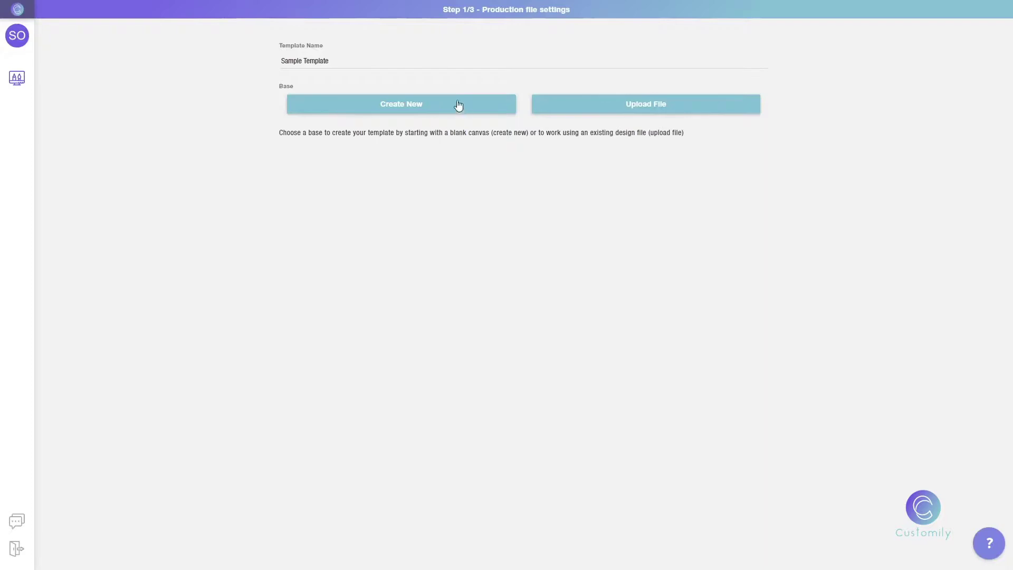
{"action": "left_click", "coordinate": [414, 105]}
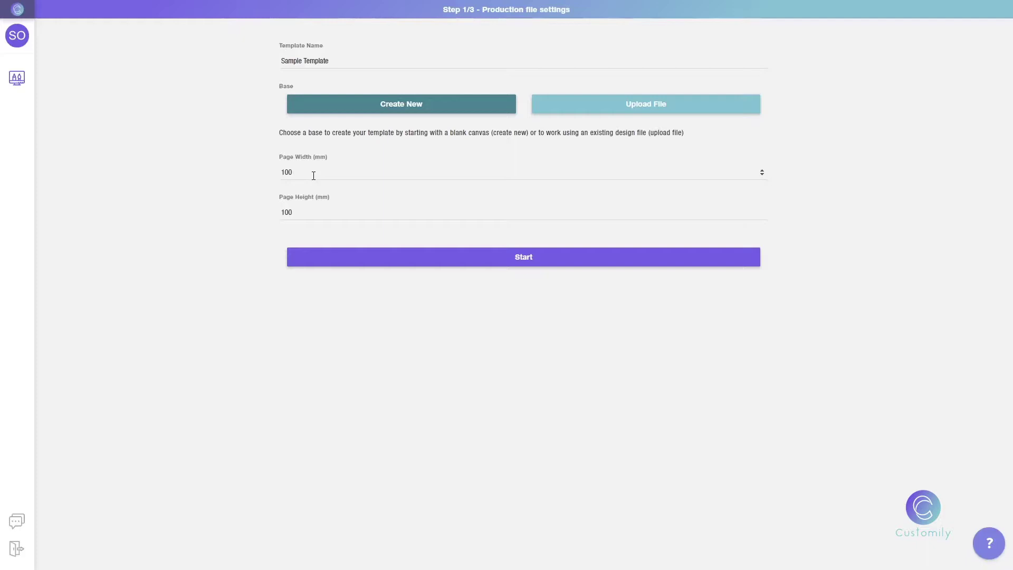
{"action": "left_click_drag", "start_coordinate": [304, 171], "coordinate": [280, 174]}
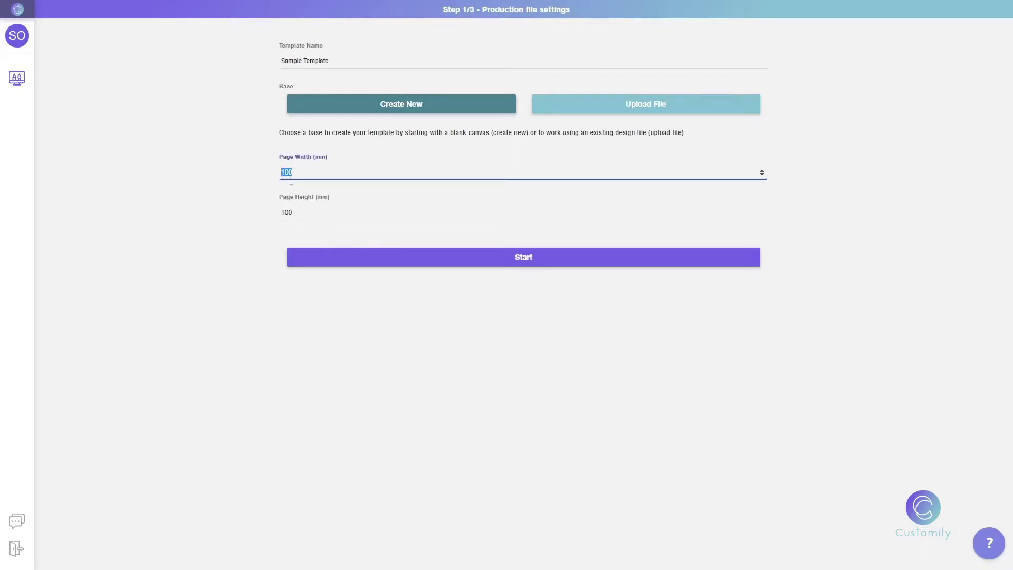
{"action": "left_click", "coordinate": [309, 213]}
{"action": "key", "text": "BackSpace"}
{"action": "type", "text": "50"}
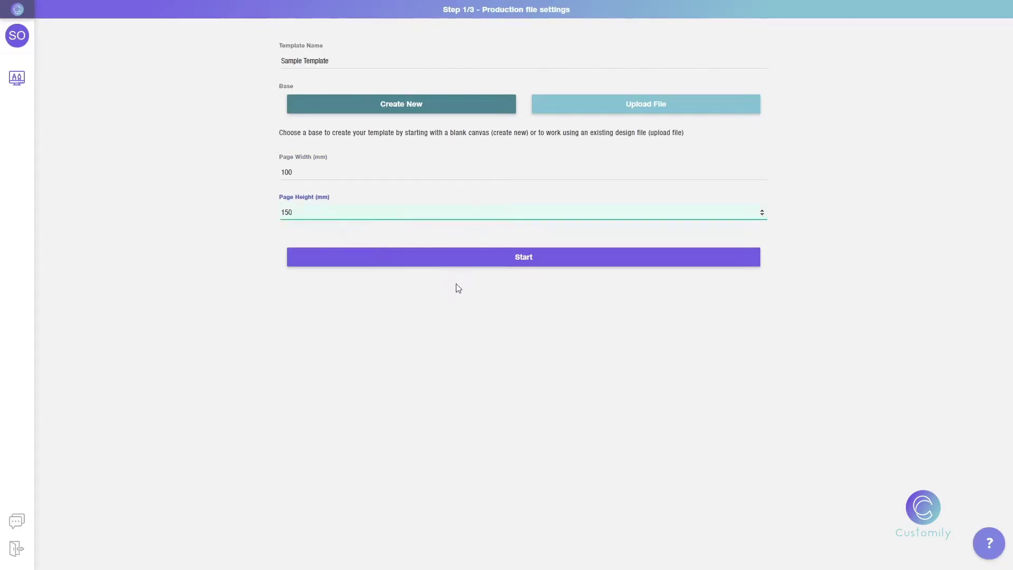
{"action": "left_click", "coordinate": [520, 263]}
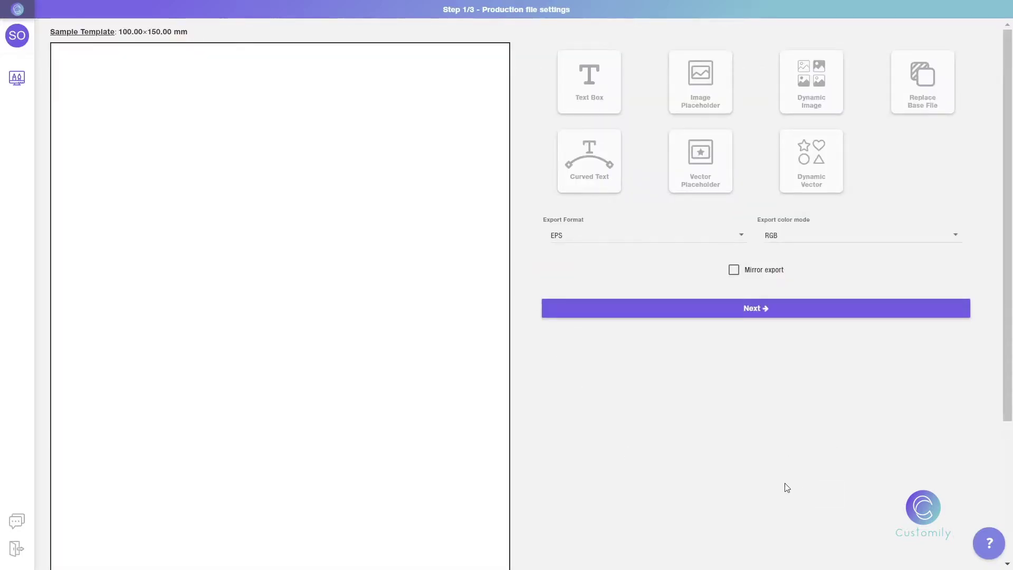
Add a text box to the canvas, move it to about X 63 mm, Y 24 mm, and enlarge it from its corner
{"action": "left_click", "coordinate": [600, 85]}
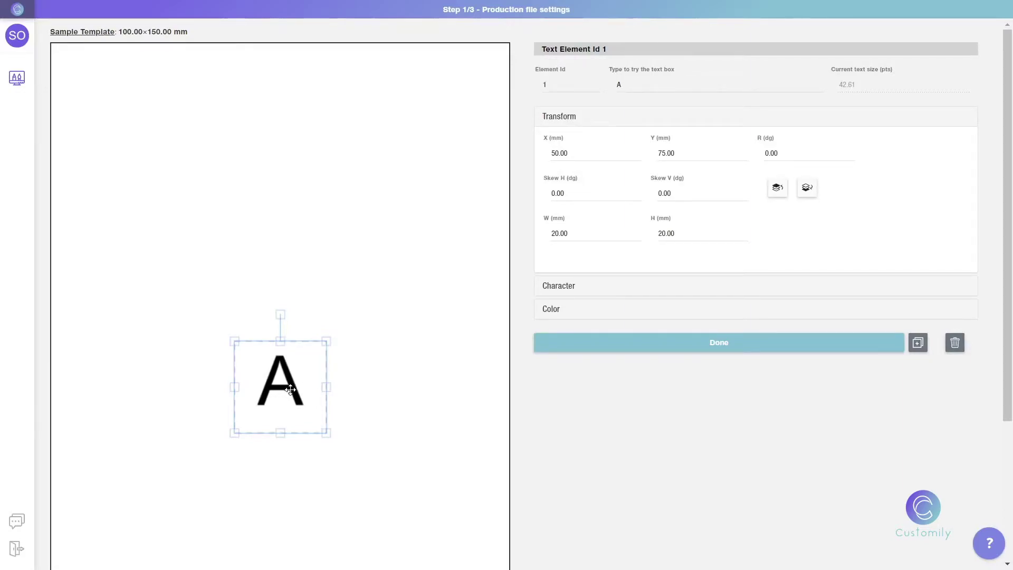
{"action": "left_click_drag", "start_coordinate": [290, 390], "coordinate": [379, 138]}
{"action": "left_click", "coordinate": [596, 153]}
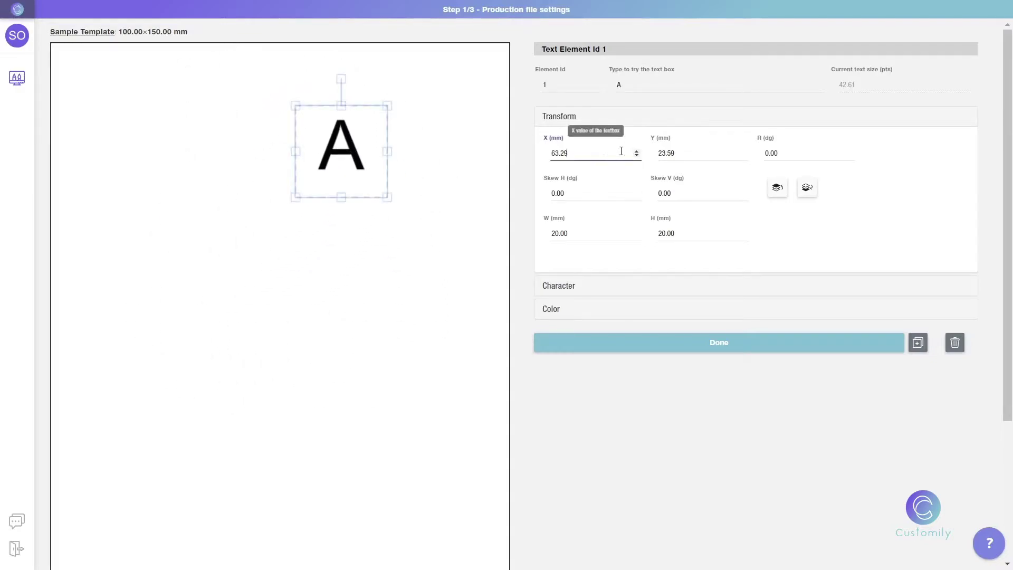
{"action": "left_click", "coordinate": [685, 154]}
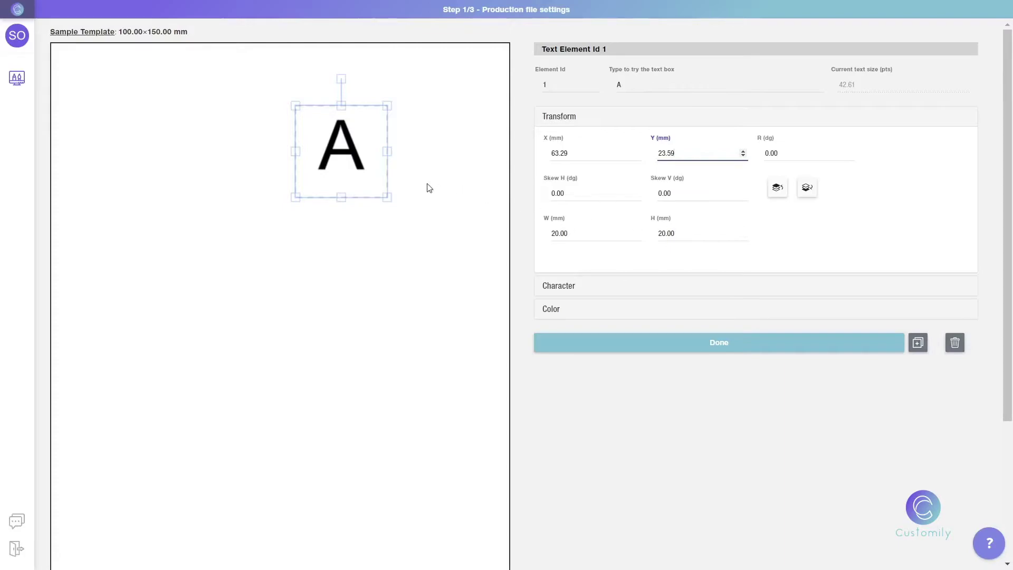
{"action": "left_click_drag", "start_coordinate": [387, 197], "coordinate": [428, 238]}
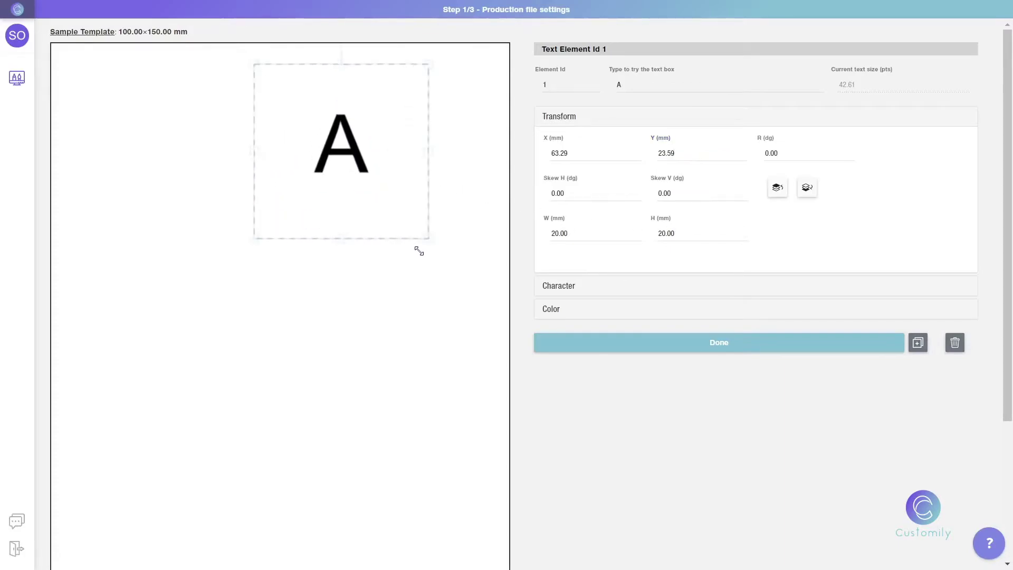
Save Georgia Pro (Bold) as font option 1 and Lobster 1.3 (Regular) as font option 2 for the text box
{"action": "left_click", "coordinate": [551, 287]}
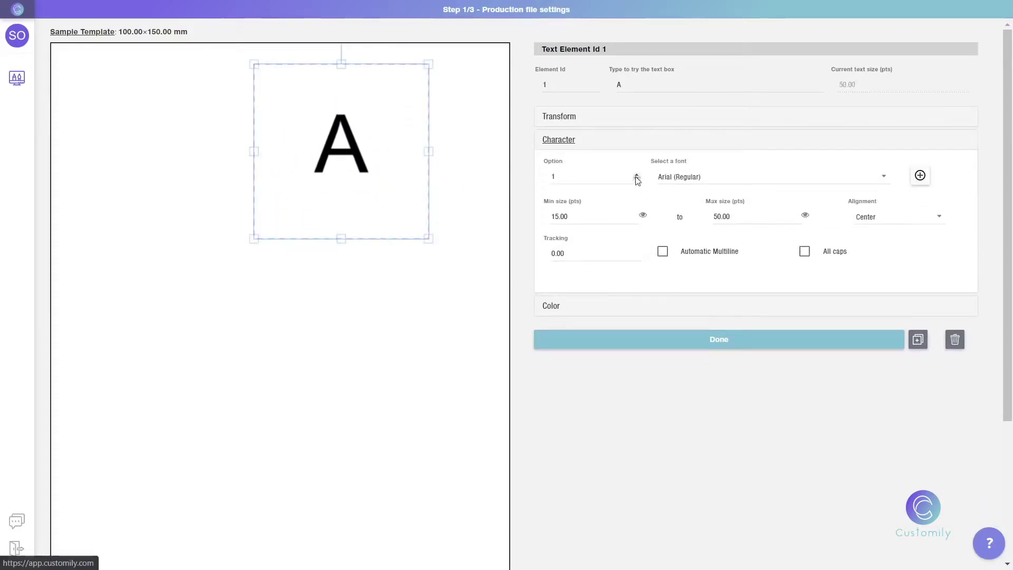
{"action": "left_click", "coordinate": [874, 183]}
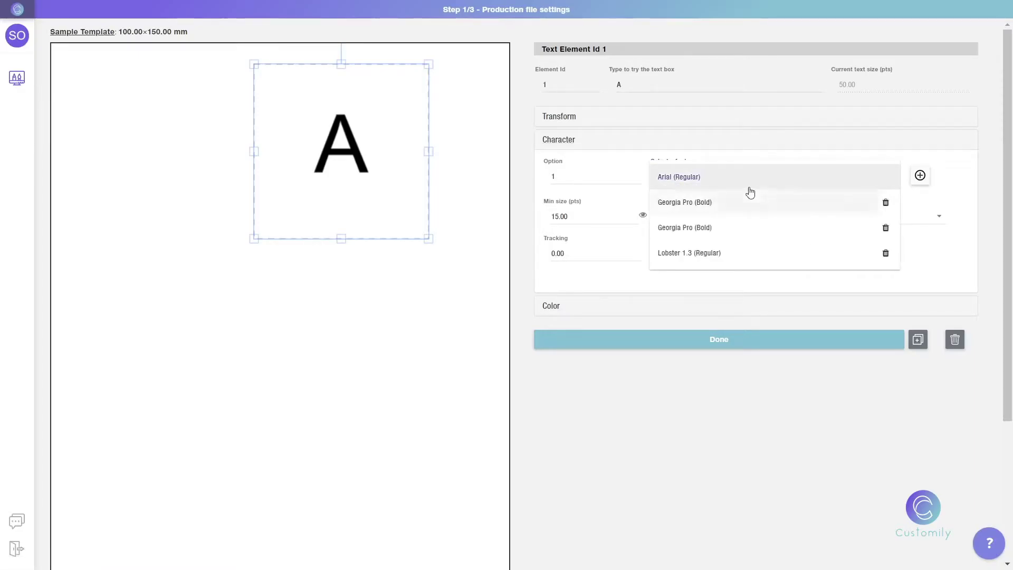
{"action": "left_click", "coordinate": [691, 202]}
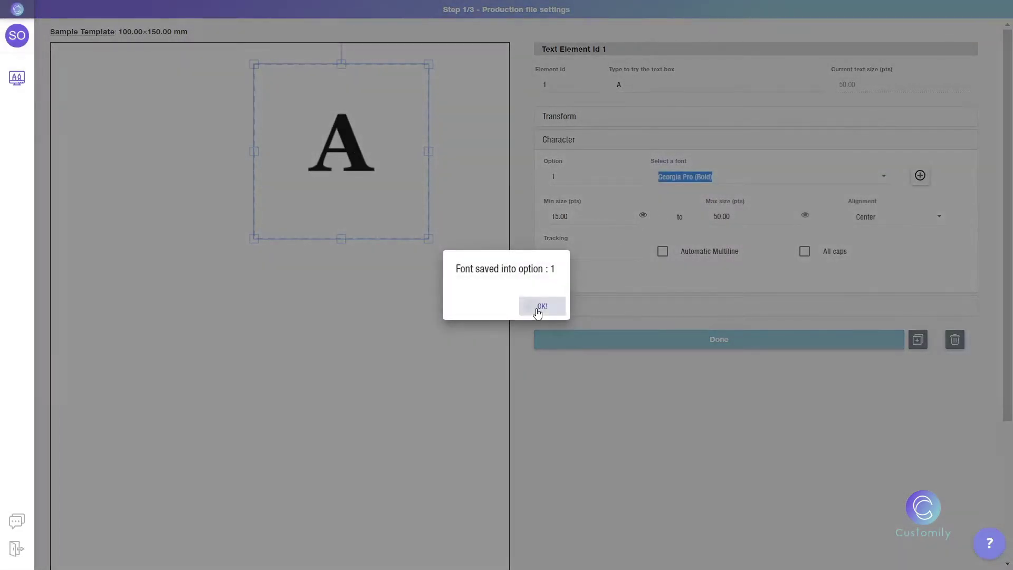
{"action": "left_click", "coordinate": [537, 311]}
{"action": "left_click", "coordinate": [639, 173]}
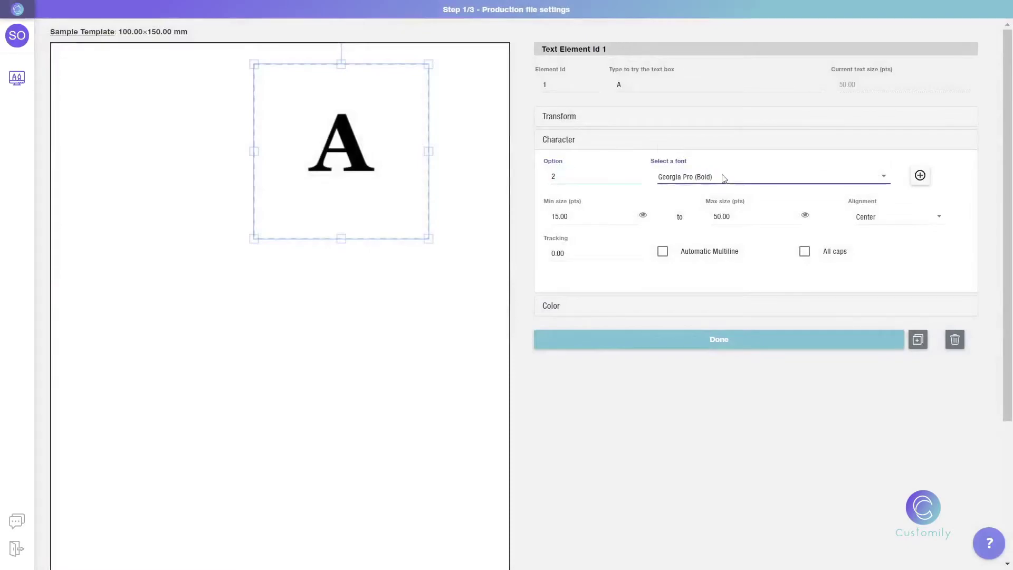
{"action": "left_click", "coordinate": [722, 180]}
{"action": "left_click", "coordinate": [700, 224]}
{"action": "left_click", "coordinate": [561, 302]}
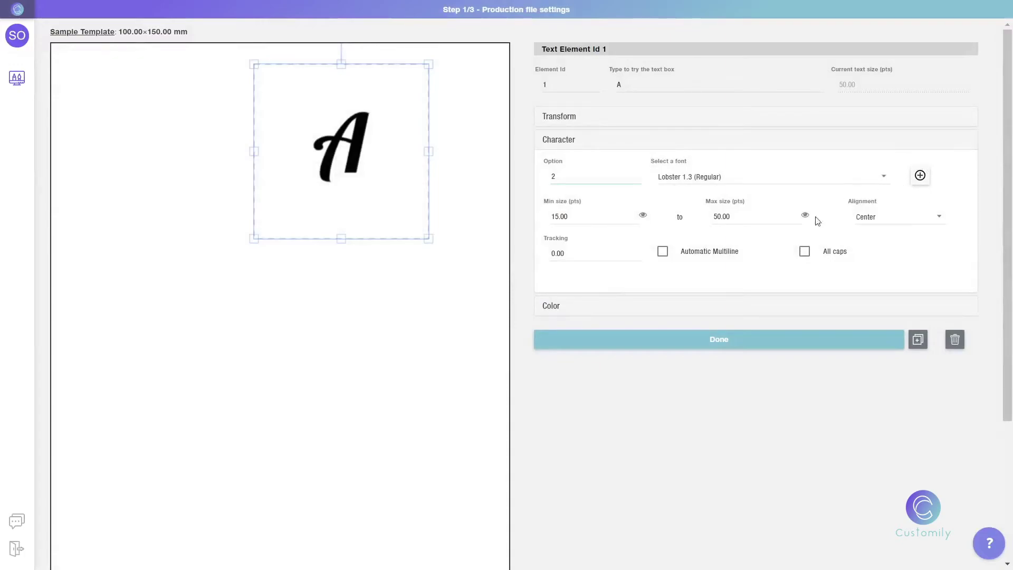
Set the text box's alignment to Center
{"action": "left_click", "coordinate": [586, 216]}
{"action": "left_click", "coordinate": [763, 214]}
{"action": "left_click", "coordinate": [806, 251]}
{"action": "left_click", "coordinate": [938, 222]}
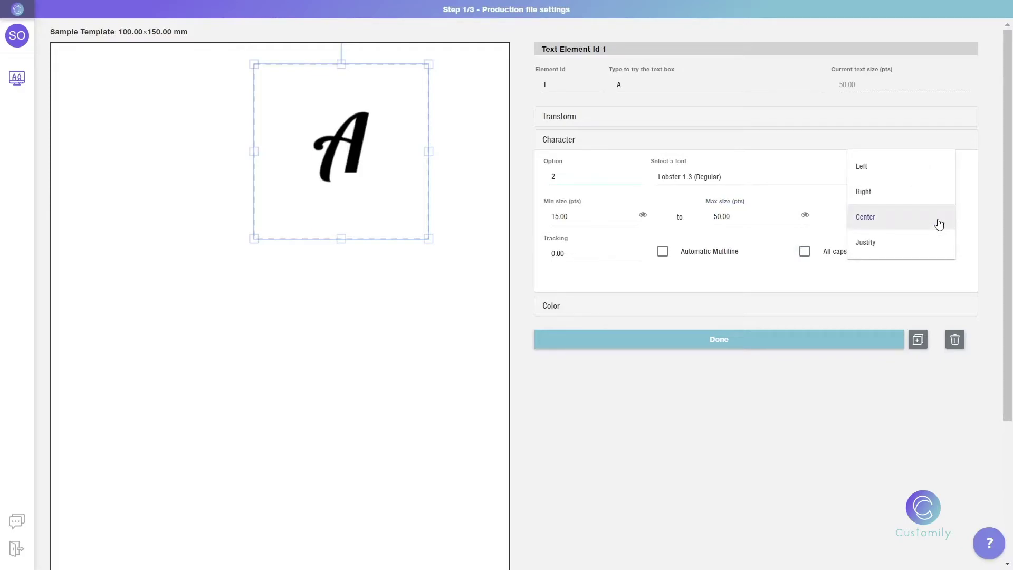
{"action": "left_click", "coordinate": [938, 223]}
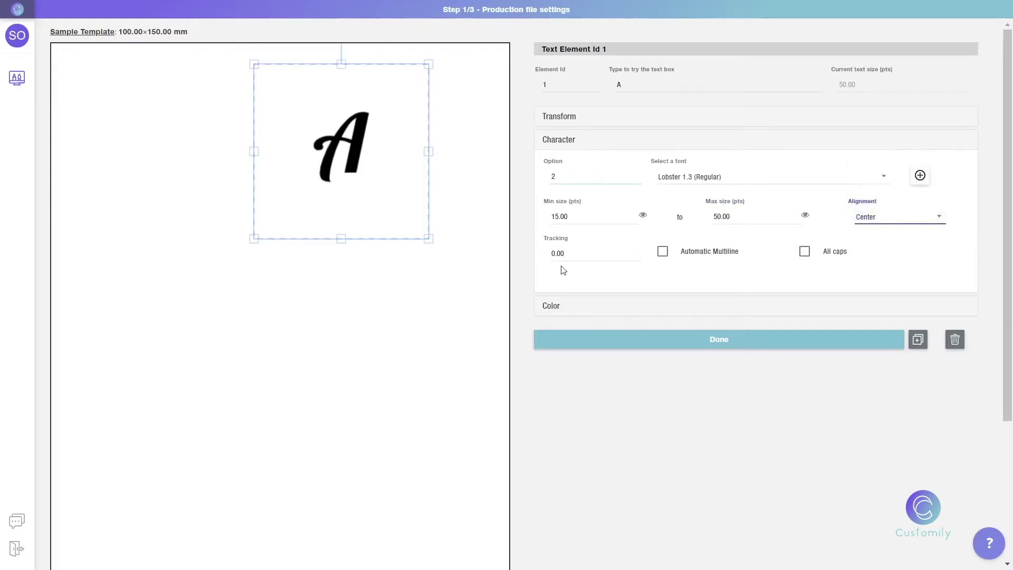
Reshape the text box into a wide, short band and place it centered across the upper part of the page
{"action": "left_click_drag", "start_coordinate": [353, 141], "coordinate": [281, 167]}
{"action": "left_click_drag", "start_coordinate": [355, 176], "coordinate": [458, 176]}
{"action": "left_click_drag", "start_coordinate": [270, 263], "coordinate": [280, 229]}
{"action": "left_click_drag", "start_coordinate": [291, 181], "coordinate": [303, 134]}
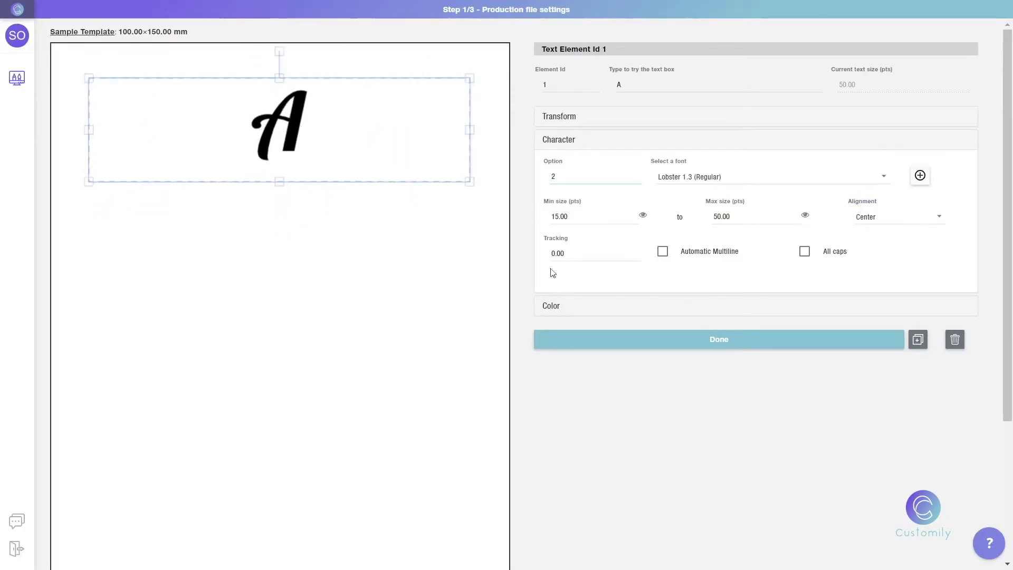
Save white (FFFFFF) as fill color option 2 and give the text a stroke width of 1
{"action": "left_click", "coordinate": [548, 305]}
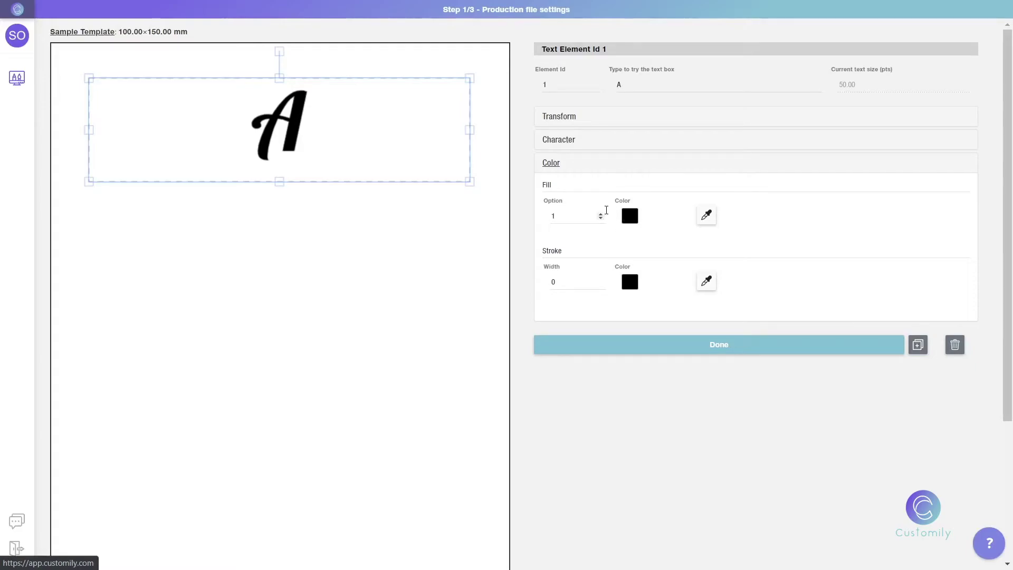
{"action": "left_click", "coordinate": [600, 215]}
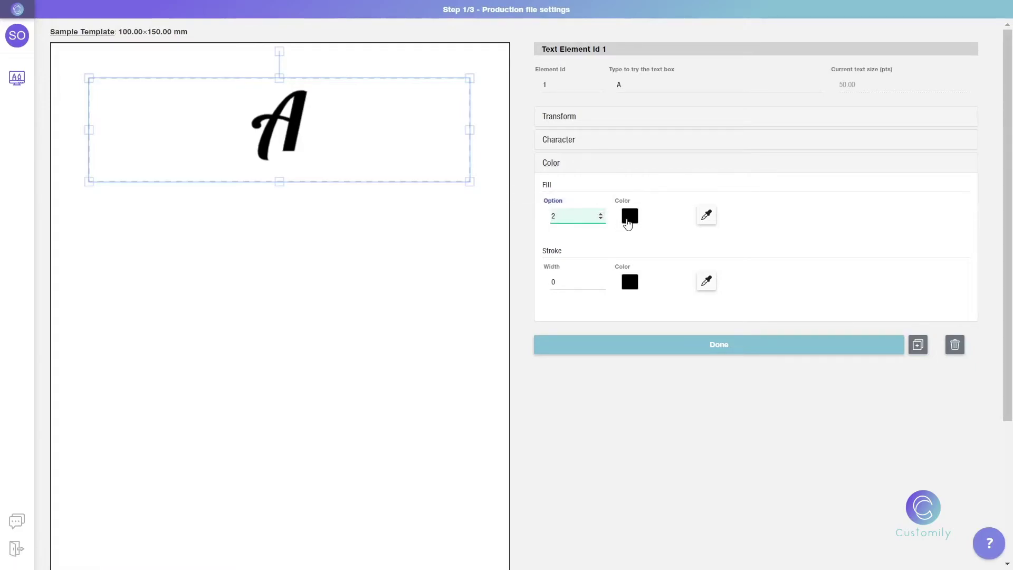
{"action": "left_click", "coordinate": [628, 212]}
{"action": "left_click_drag", "start_coordinate": [651, 126], "coordinate": [601, 50]}
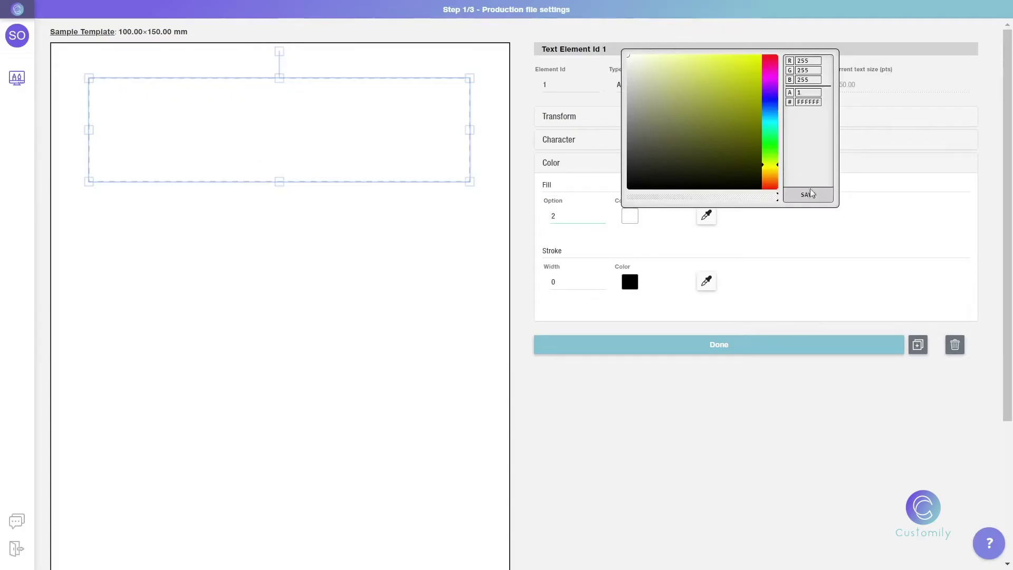
{"action": "left_click", "coordinate": [810, 191]}
{"action": "left_click", "coordinate": [545, 303]}
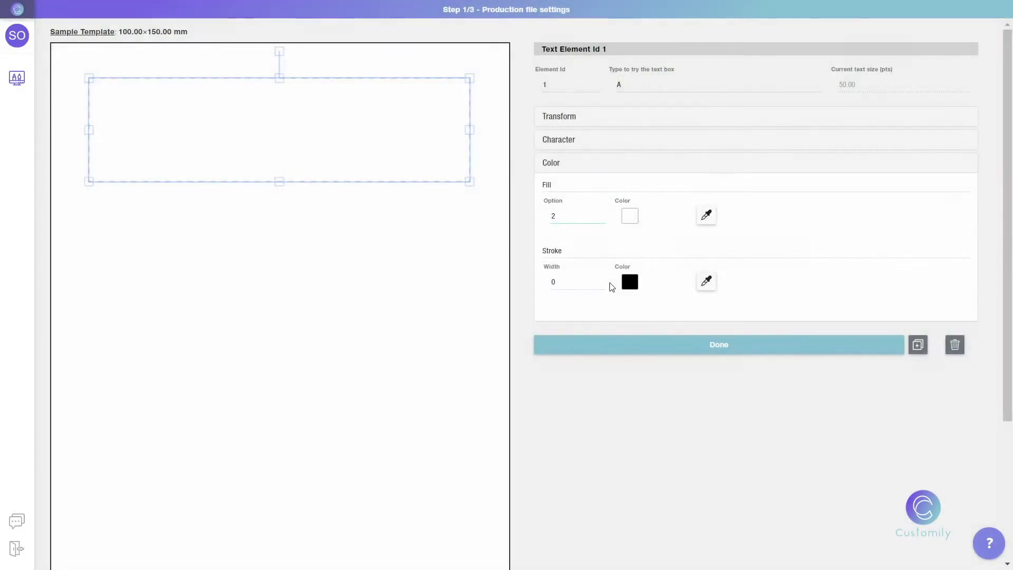
{"action": "left_click", "coordinate": [601, 280]}
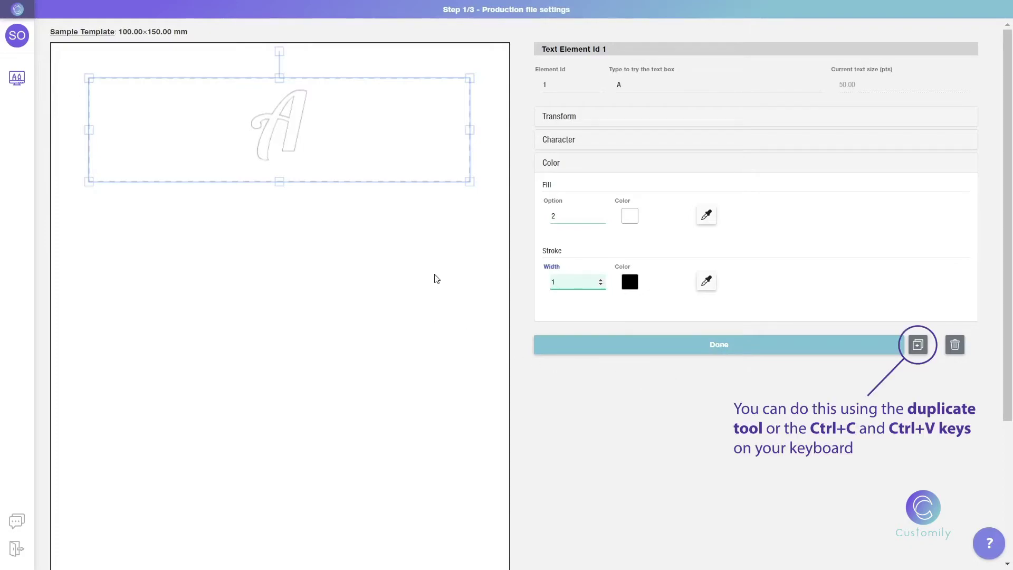
Duplicate the text box, align the copy below the original, and stretch it downward to cover the lower page area
{"action": "left_click", "coordinate": [413, 179]}
{"action": "key", "text": "ctrl+c"}
{"action": "key", "text": "ctrl+v"}
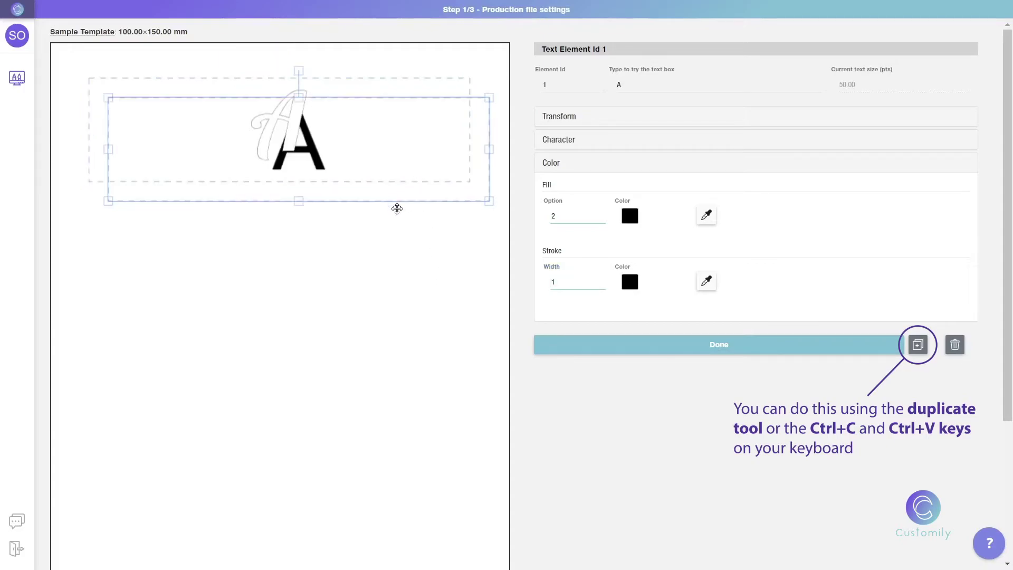
{"action": "left_click", "coordinate": [379, 207]}
{"action": "left_click_drag", "start_coordinate": [375, 199], "coordinate": [355, 299]}
{"action": "left_click_drag", "start_coordinate": [278, 302], "coordinate": [272, 443]}
{"action": "left_click_drag", "start_coordinate": [304, 272], "coordinate": [305, 412]}
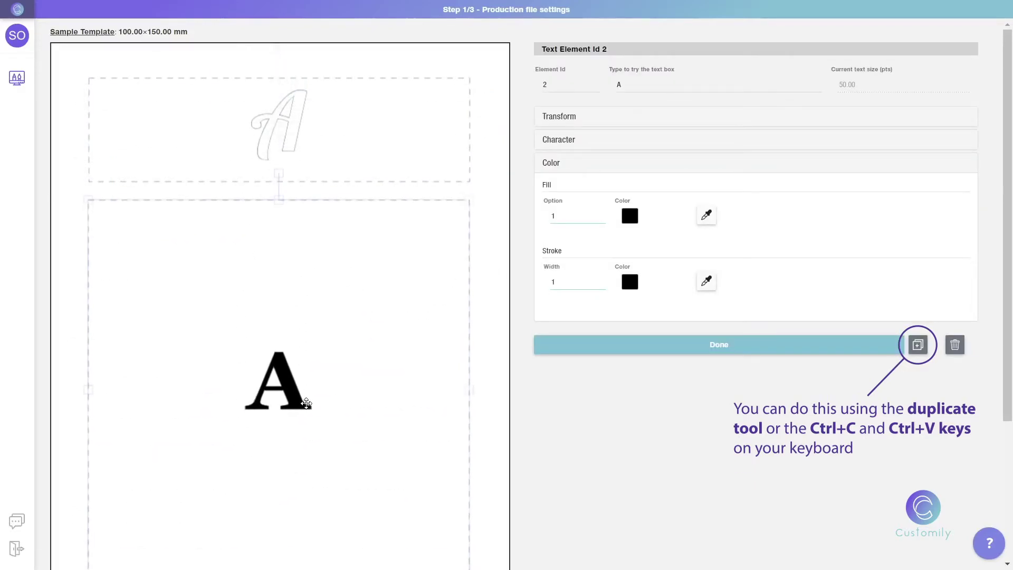
Show font option 2 and fill color option 2 on the second text box and finish editing it
{"action": "left_click", "coordinate": [558, 139]}
{"action": "left_click", "coordinate": [637, 174]}
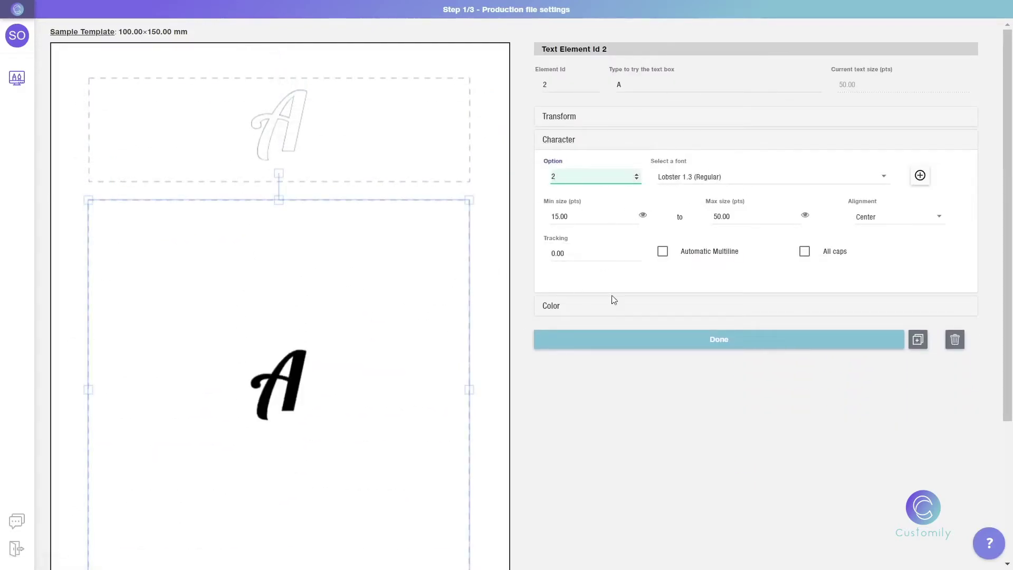
{"action": "left_click", "coordinate": [633, 306]}
{"action": "left_click", "coordinate": [600, 213]}
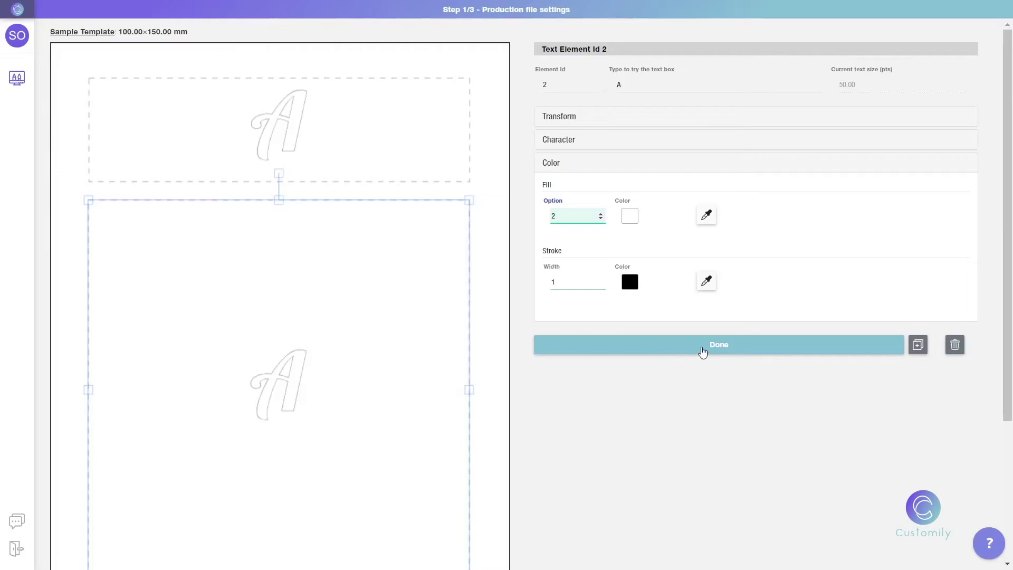
{"action": "left_click", "coordinate": [706, 346]}
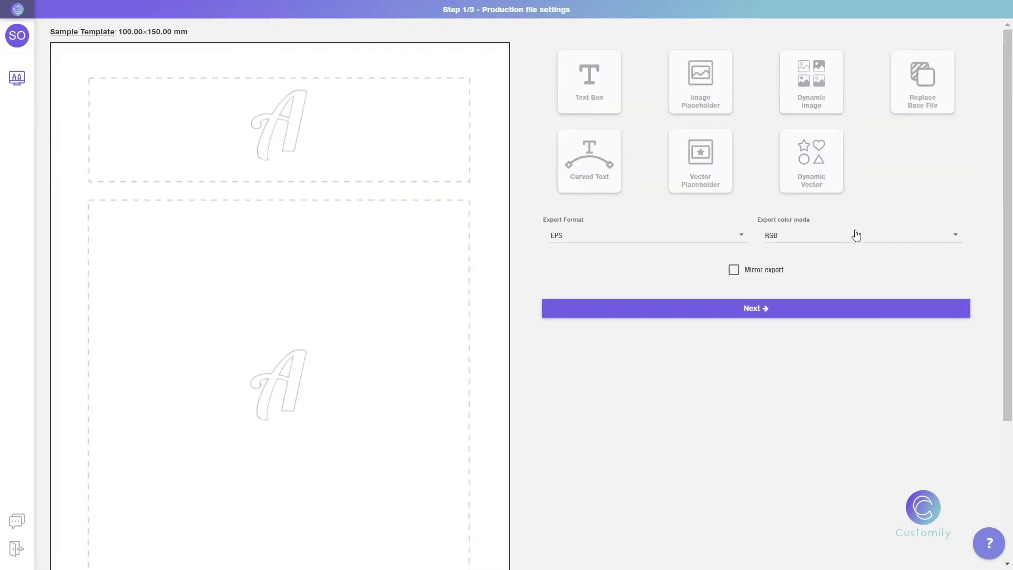
Set the export format to EPS with RGB color mode and continue to the preview settings
{"action": "left_click", "coordinate": [737, 239]}
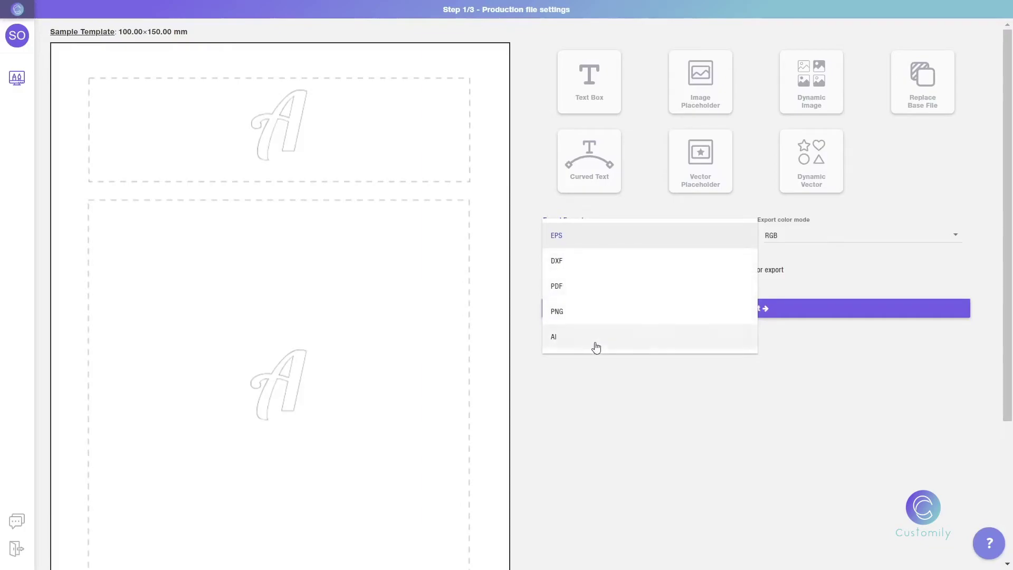
{"action": "left_click", "coordinate": [895, 237]}
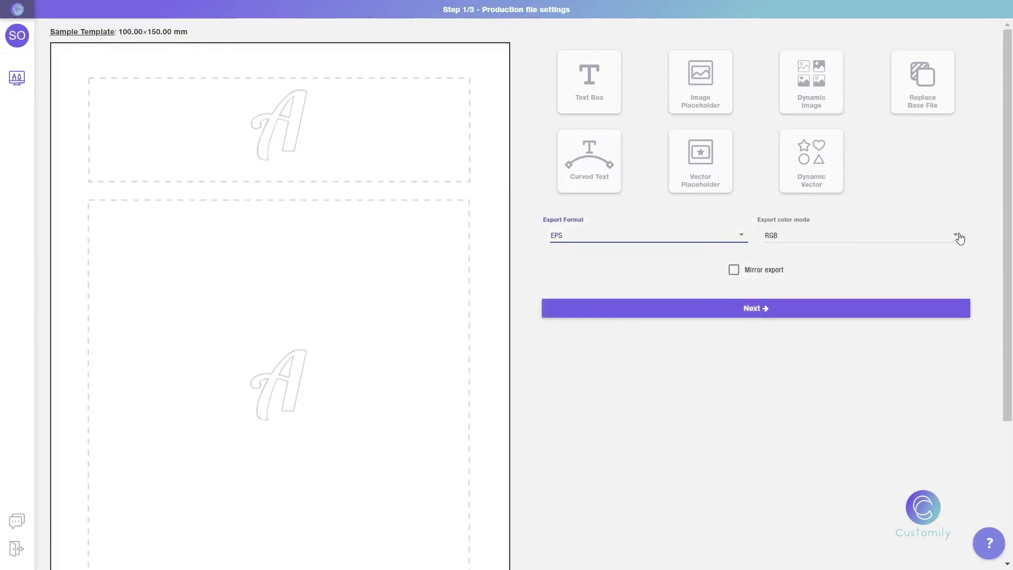
{"action": "left_click", "coordinate": [955, 235]}
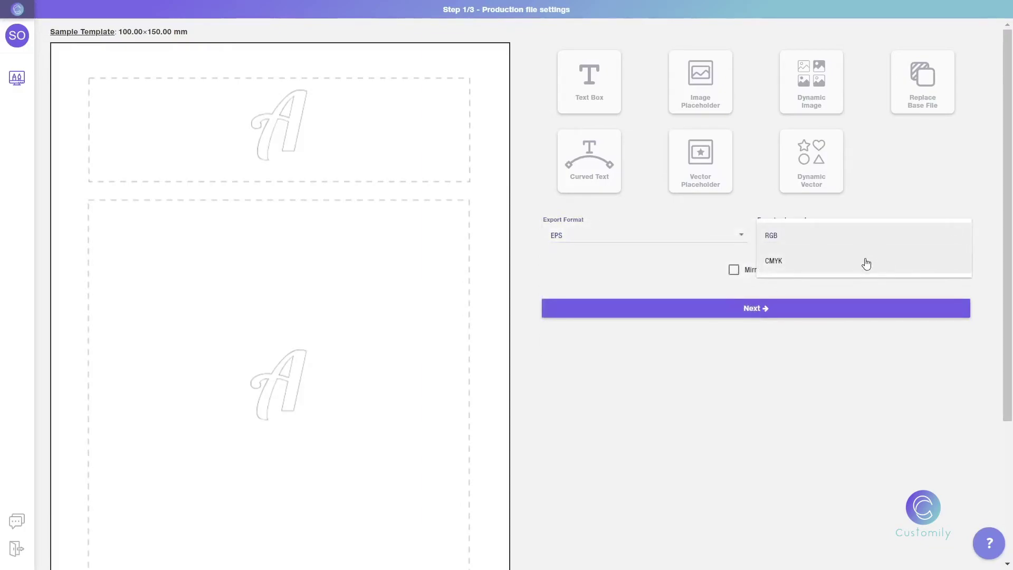
{"action": "left_click", "coordinate": [742, 236]}
{"action": "left_click", "coordinate": [741, 235]}
{"action": "left_click", "coordinate": [559, 237]}
{"action": "left_click", "coordinate": [780, 308]}
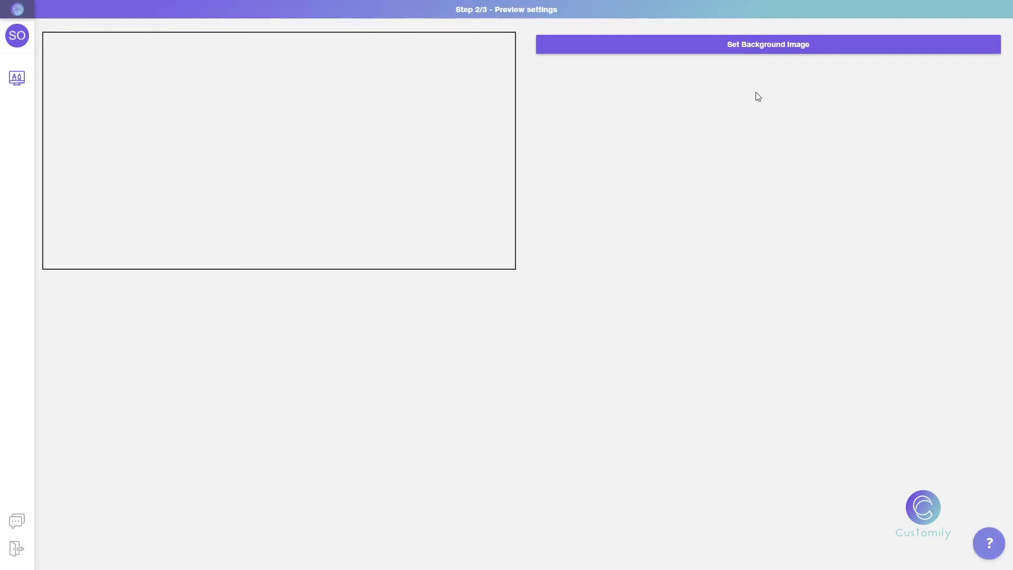
Load the BACKGROUND IMAGE file from the Desktop as the preview's background
{"action": "left_click", "coordinate": [770, 45]}
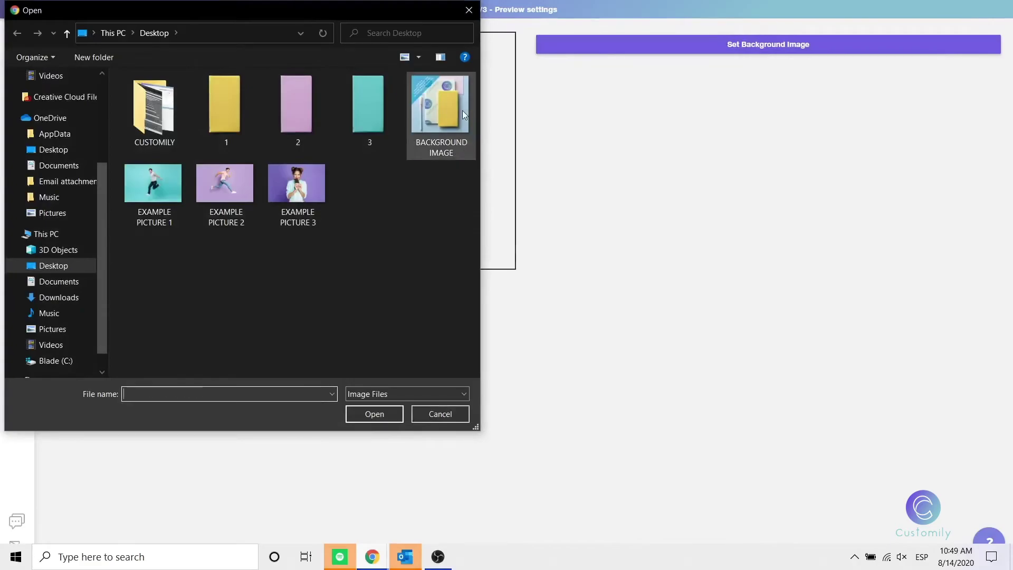
{"action": "left_click", "coordinate": [462, 110]}
{"action": "left_click", "coordinate": [375, 415]}
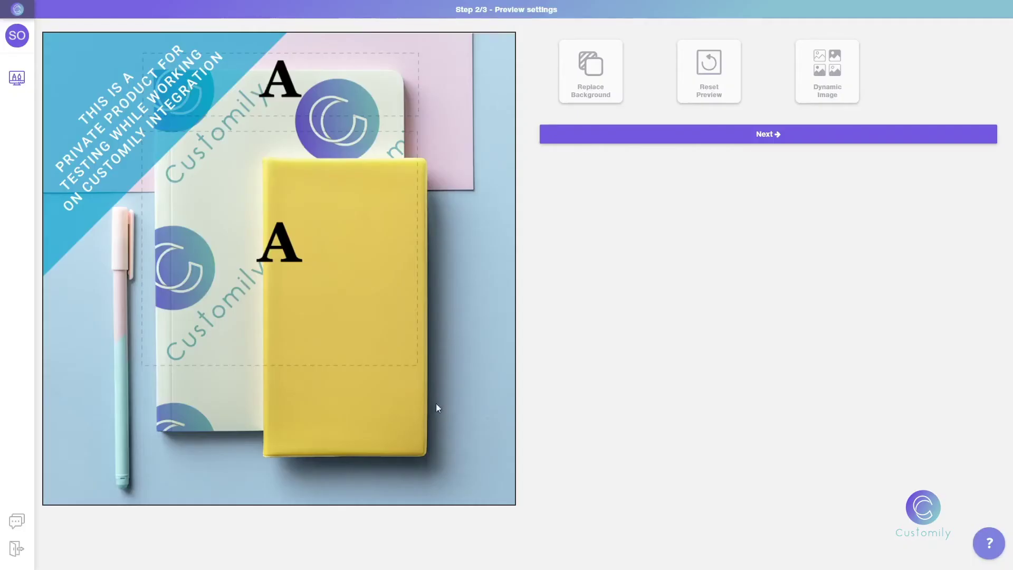
Scale down both text boxes together and place them on the upper part of the yellow notebook
{"action": "left_click", "coordinate": [224, 113]}
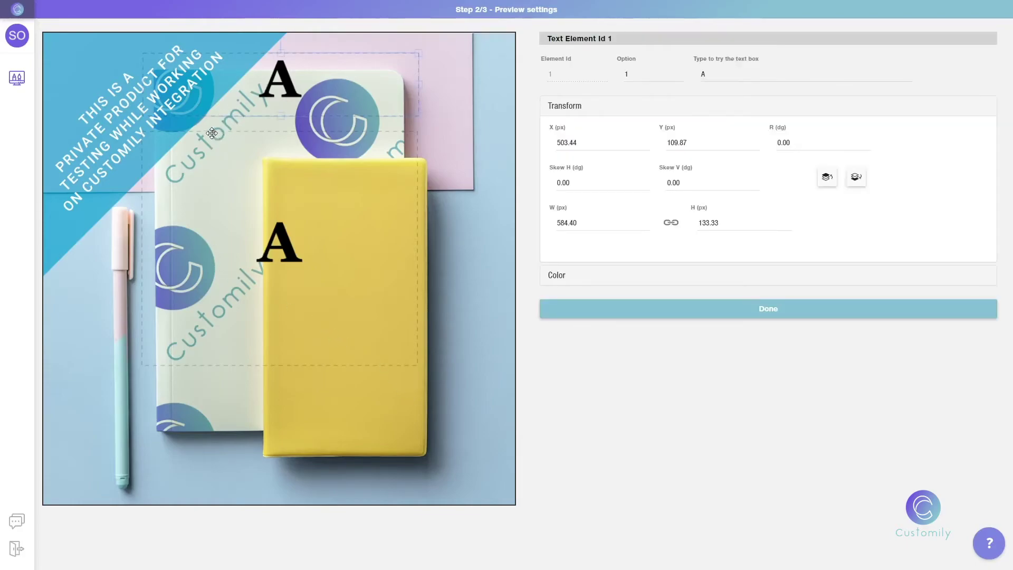
{"action": "left_click", "coordinate": [211, 134]}
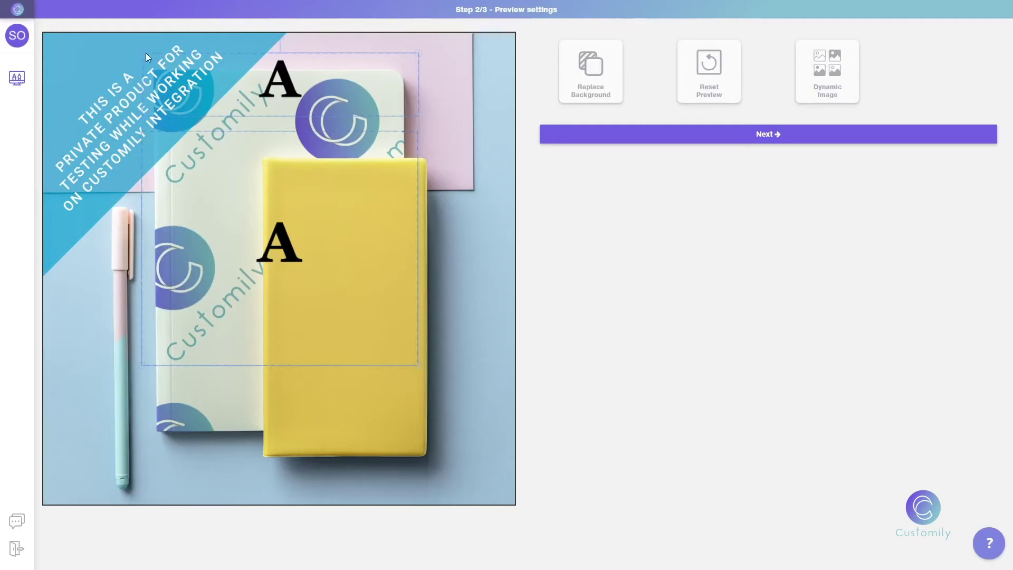
{"action": "left_click_drag", "start_coordinate": [143, 54], "coordinate": [276, 208]}
{"action": "left_click_drag", "start_coordinate": [342, 223], "coordinate": [341, 195]}
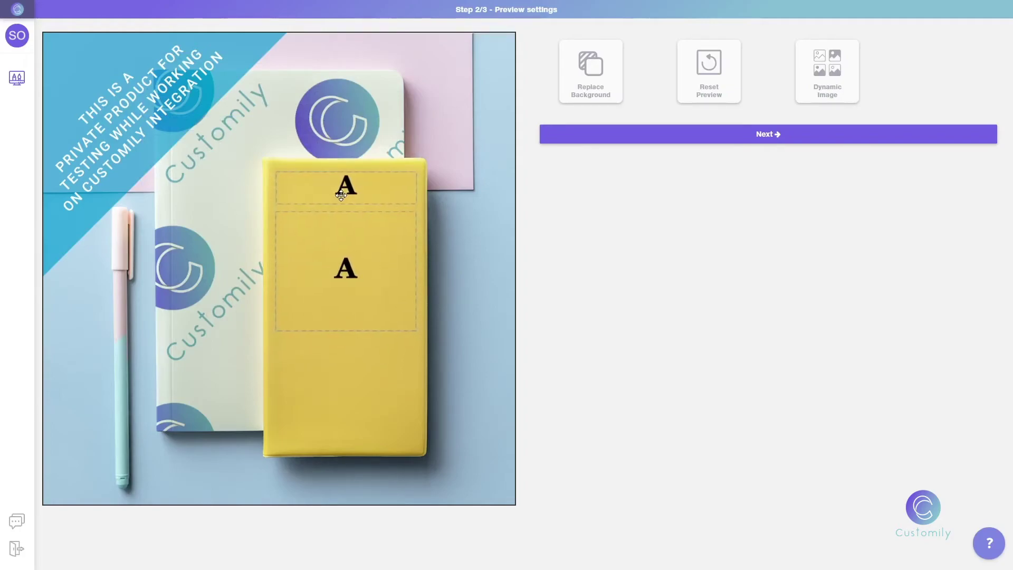
Add a dynamic image element and resize it to cover the yellow notebook, about 348 × 629 px
{"action": "left_click", "coordinate": [821, 73]}
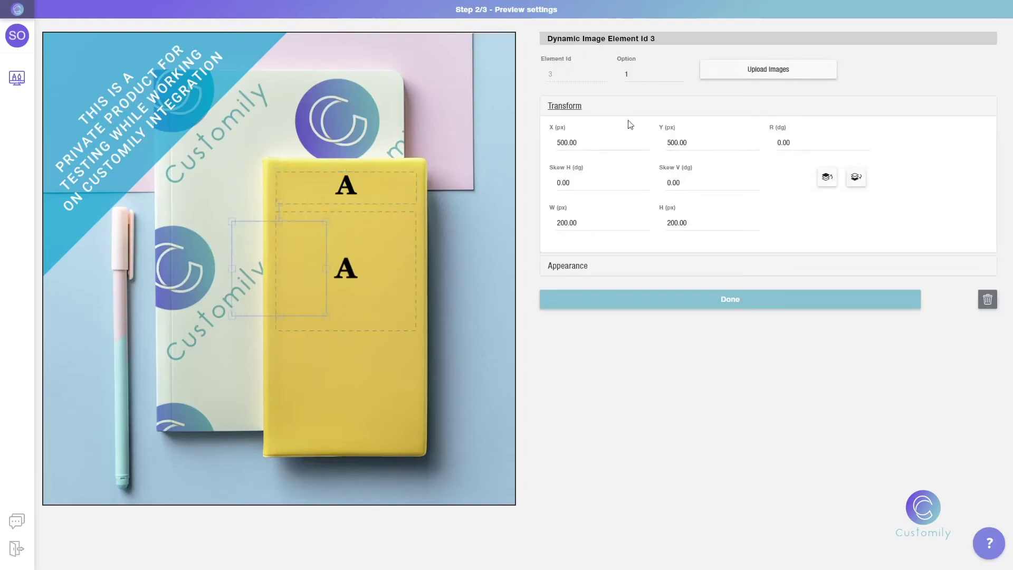
{"action": "left_click_drag", "start_coordinate": [274, 222], "coordinate": [290, 160]}
{"action": "left_click_drag", "start_coordinate": [278, 375], "coordinate": [277, 432]}
{"action": "left_click_drag", "start_coordinate": [311, 320], "coordinate": [311, 321]}
{"action": "left_click_drag", "start_coordinate": [358, 285], "coordinate": [395, 287]}
{"action": "left_click_drag", "start_coordinate": [320, 300], "coordinate": [357, 299]}
{"action": "left_click_drag", "start_coordinate": [350, 126], "coordinate": [349, 156]}
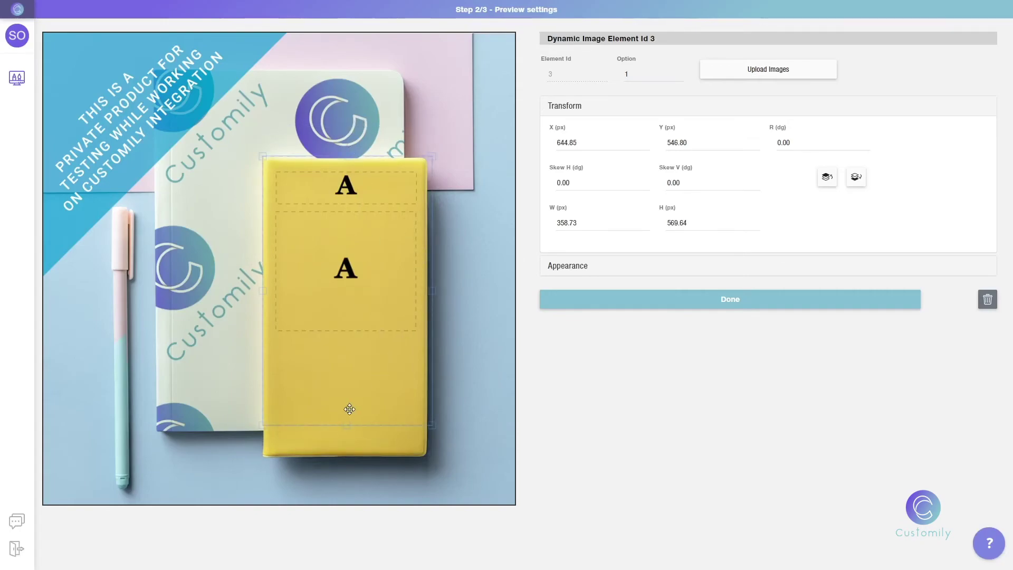
{"action": "left_click_drag", "start_coordinate": [347, 425], "coordinate": [346, 453]}
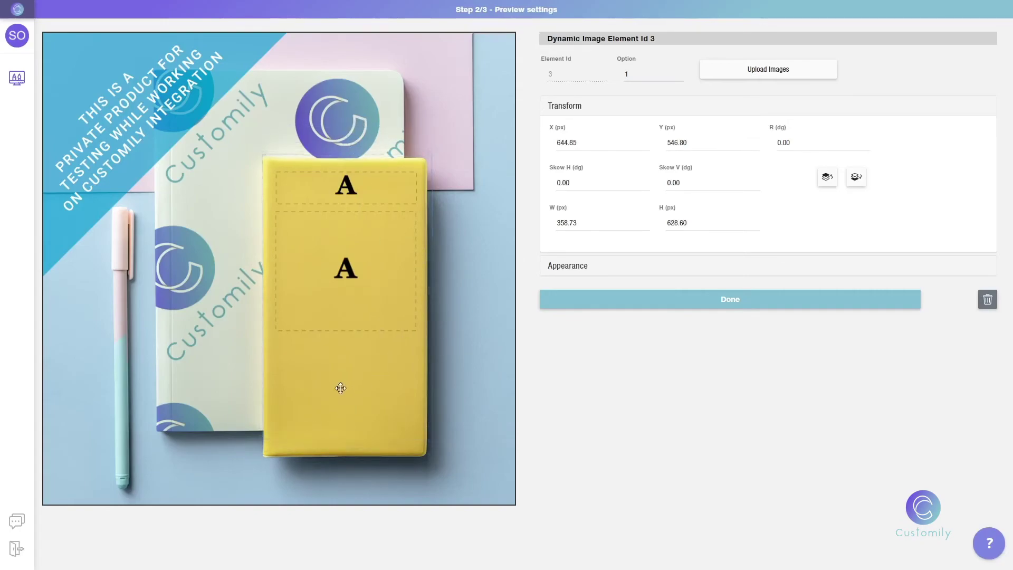
{"action": "left_click_drag", "start_coordinate": [431, 307], "coordinate": [428, 307]}
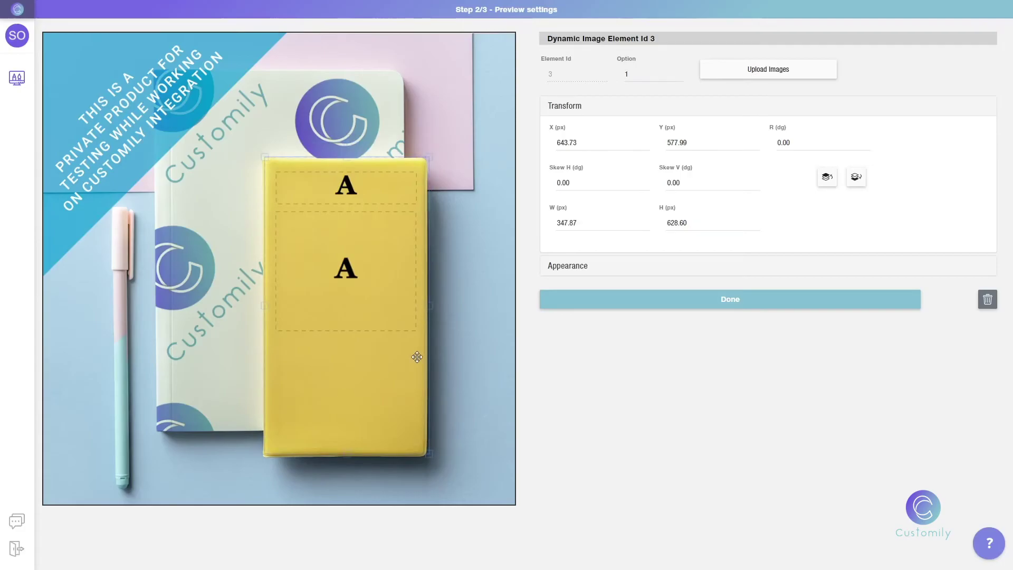
Upload images 1, 2 and 3 from the Desktop to the dynamic image element and send it behind both text boxes
{"action": "left_click", "coordinate": [758, 68]}
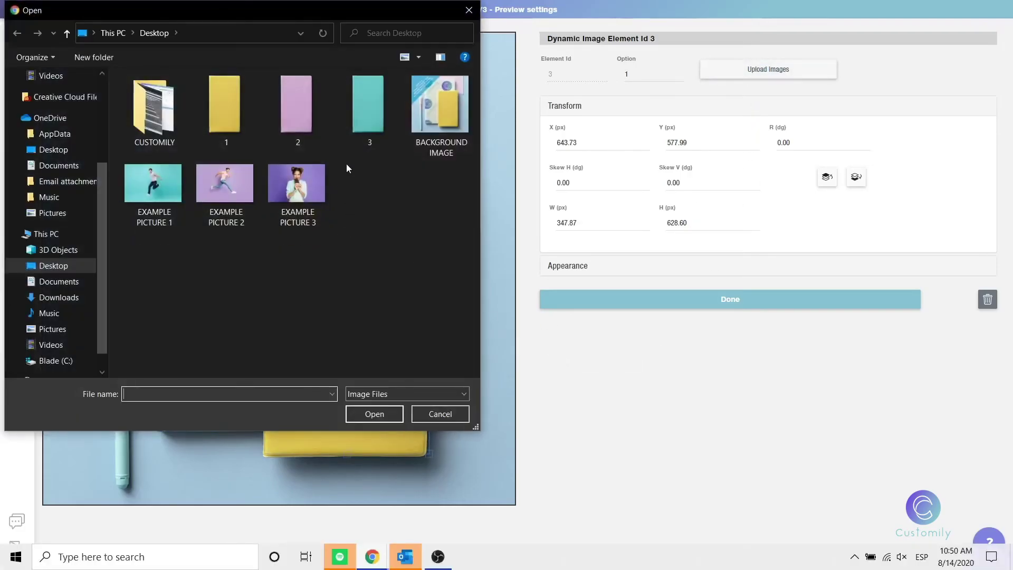
{"action": "left_click", "coordinate": [220, 115]}
{"action": "left_click", "coordinate": [302, 120], "text": "ctrl"}
{"action": "left_click", "coordinate": [365, 115], "text": "ctrl"}
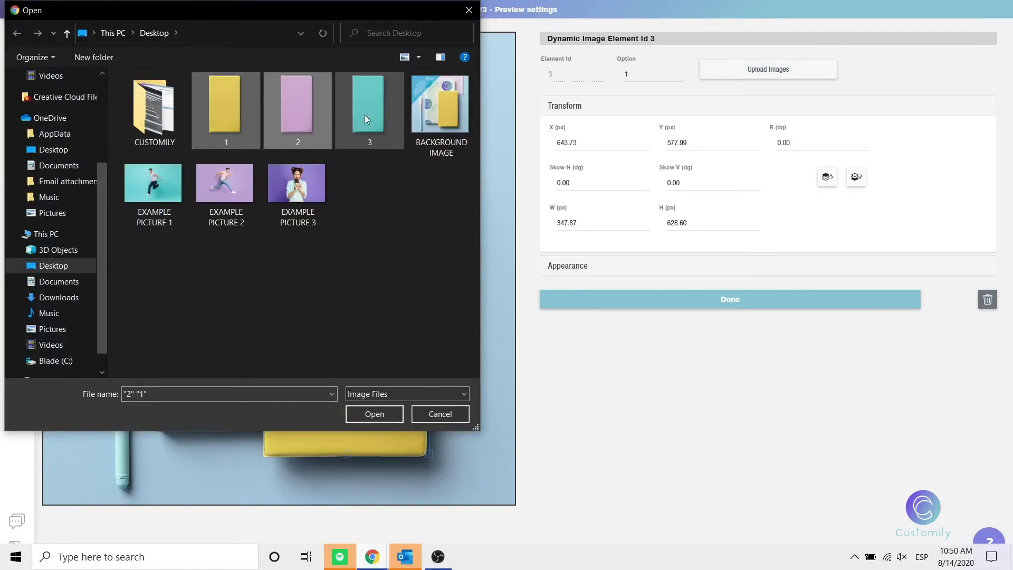
{"action": "left_click", "coordinate": [356, 416]}
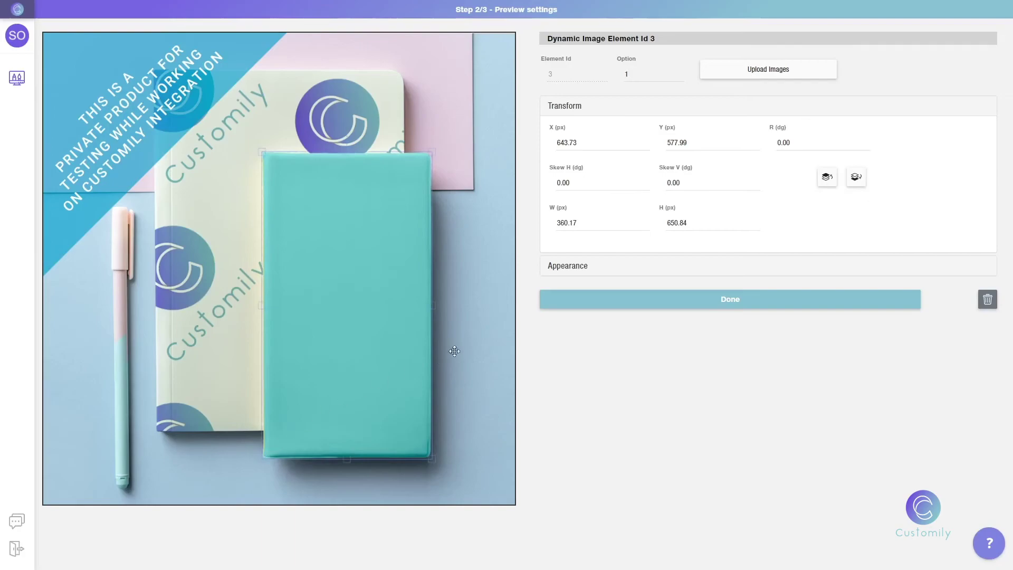
{"action": "left_click", "coordinate": [856, 179]}
{"action": "left_click", "coordinate": [856, 180]}
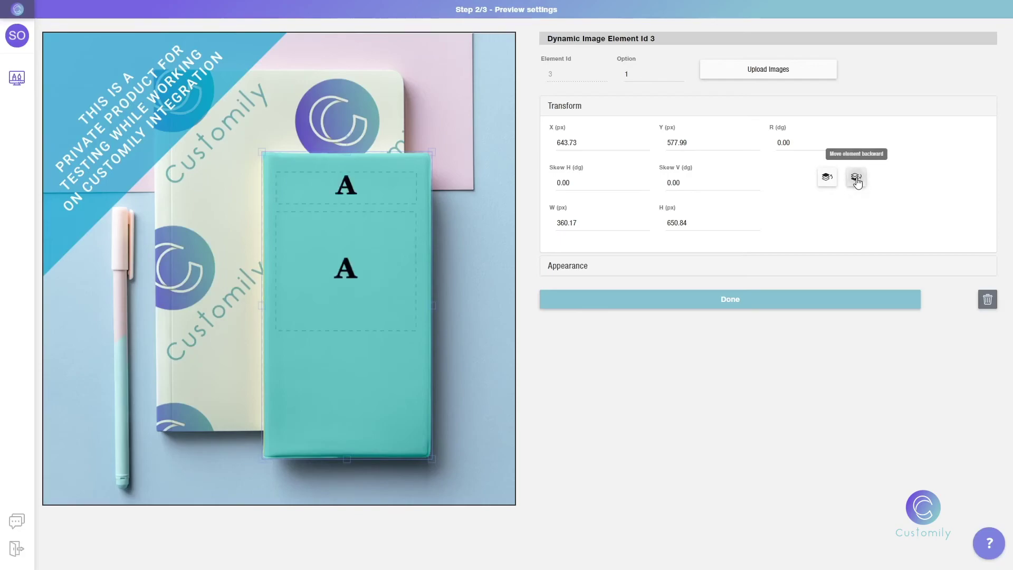
Show option 1 of the dynamic image, finish editing it, and continue to the final review
{"action": "left_click", "coordinate": [679, 74]}
{"action": "left_click", "coordinate": [679, 76]}
{"action": "left_click", "coordinate": [679, 77]}
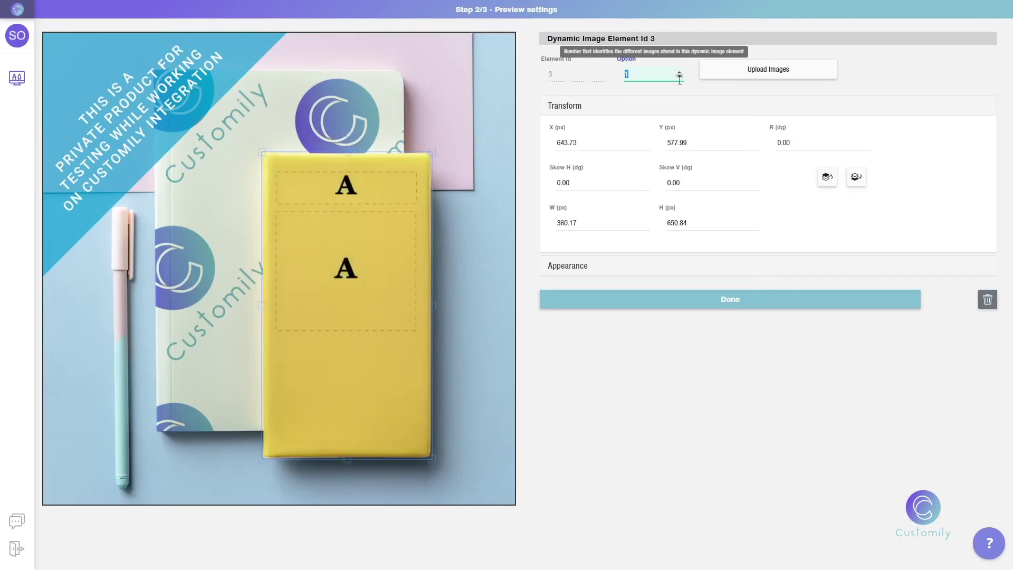
{"action": "left_click", "coordinate": [718, 298]}
{"action": "left_click", "coordinate": [804, 136]}
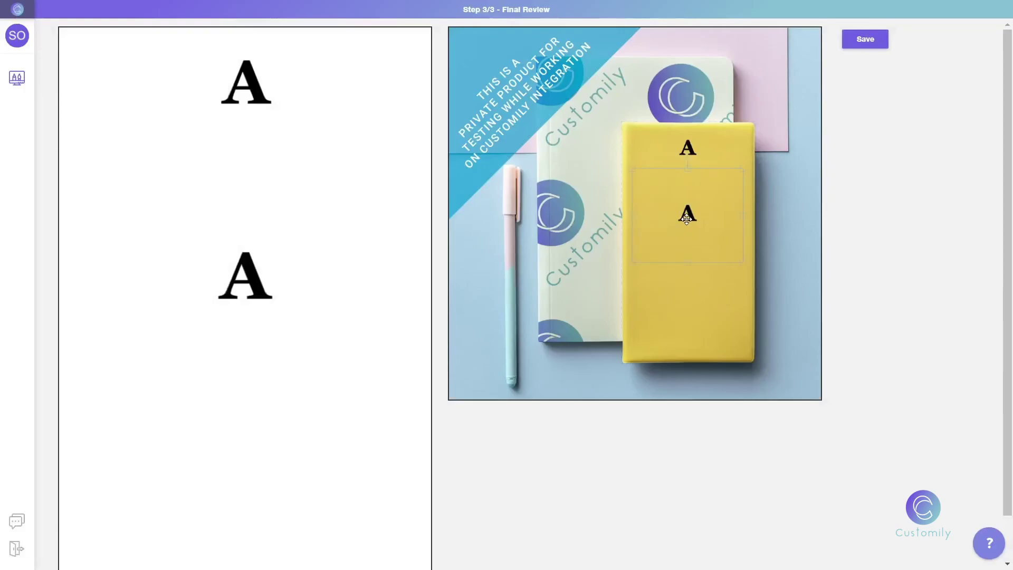
Test the lower text box in the product preview by replacing its text with "Customily"
{"action": "left_click", "coordinate": [687, 217]}
{"action": "key", "text": "BackSpace"}
{"action": "type", "text": "Customily"}
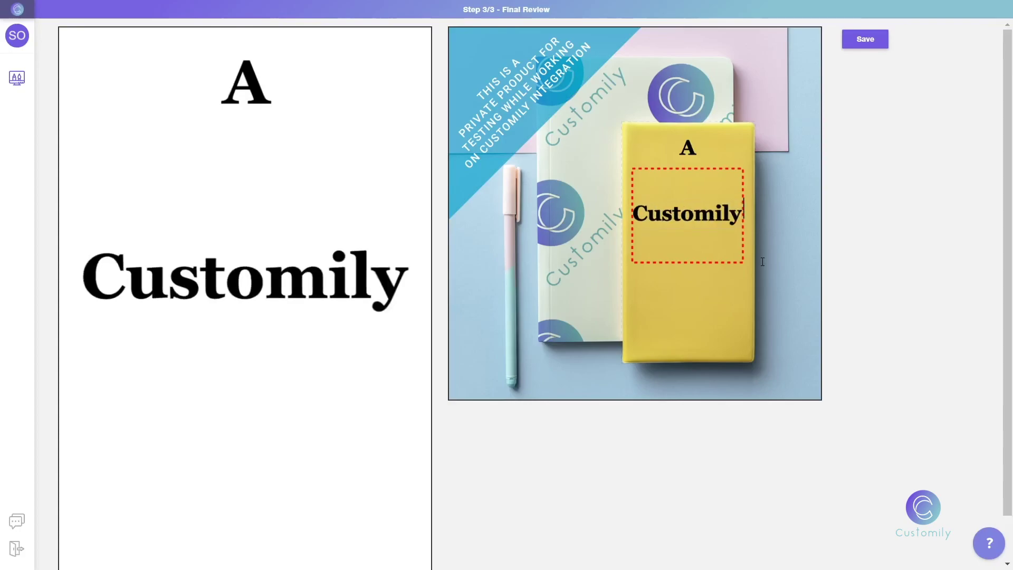
Clear the test text from the lower text box and enter "A" again
{"action": "key", "text": "BackSpace"}
{"action": "key", "text": "BackSpace"}
{"action": "key", "text": "BackSpace"}
{"action": "key", "text": "BackSpace"}
{"action": "key", "text": "BackSpace"}
{"action": "key", "text": "BackSpace"}
{"action": "key", "text": "BackSpace"}
{"action": "key", "text": "BackSpace"}
{"action": "key", "text": "BackSpace"}
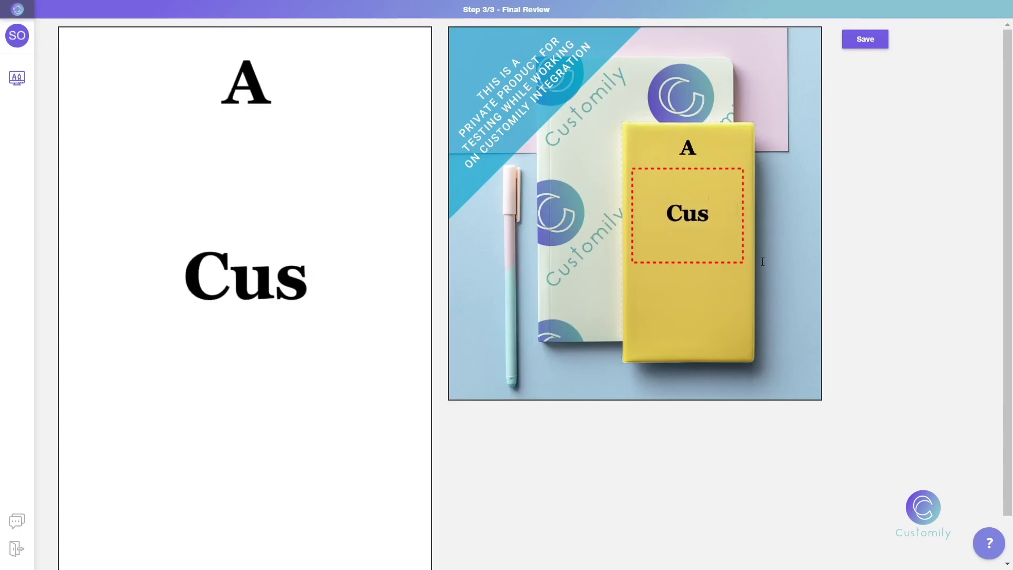
{"action": "type", "text": "A"}
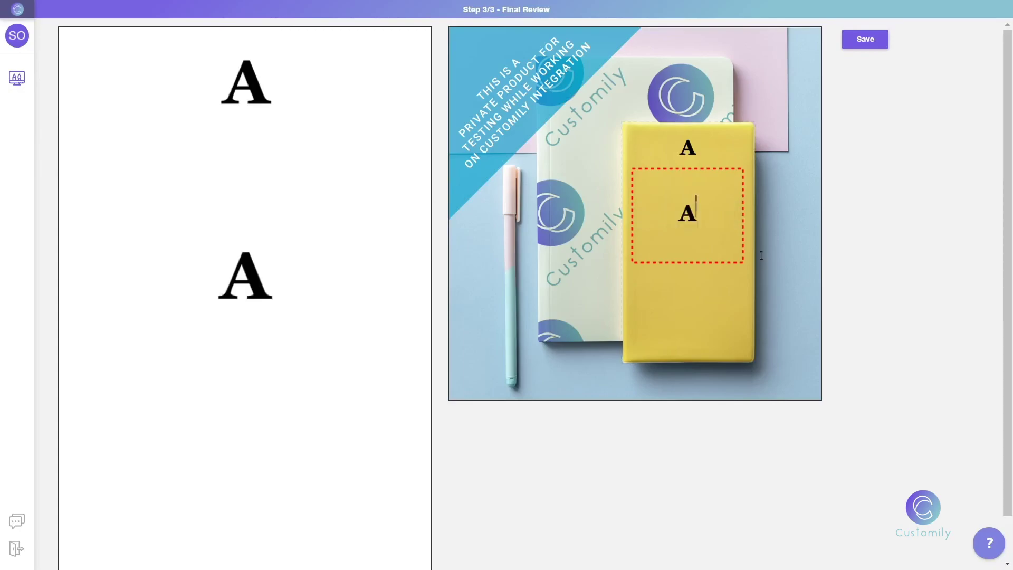
Save the product, select the product ID in the confirmation dialog, and return to the templates list
{"action": "left_click", "coordinate": [875, 39]}
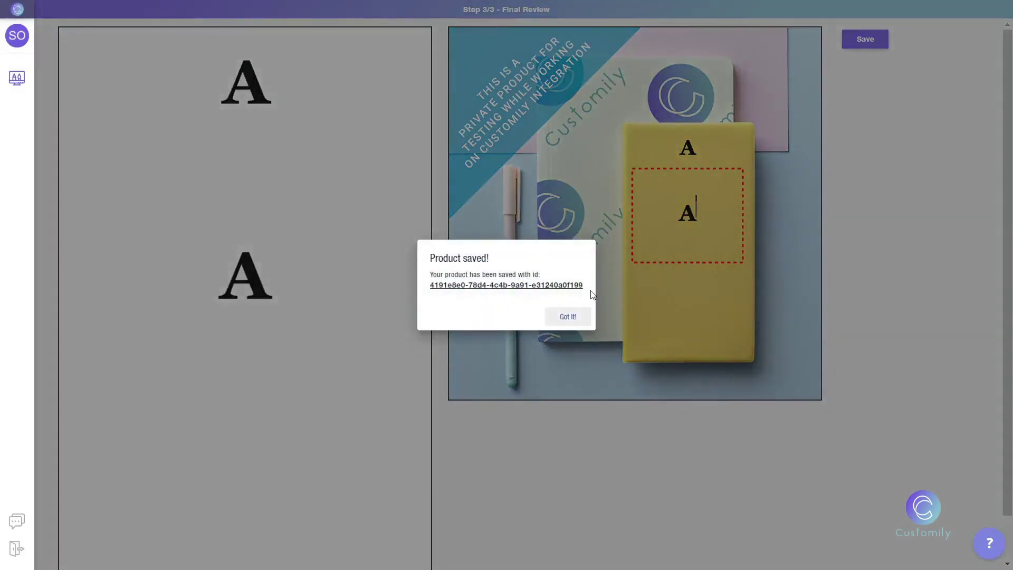
{"action": "left_click_drag", "start_coordinate": [589, 289], "coordinate": [398, 286]}
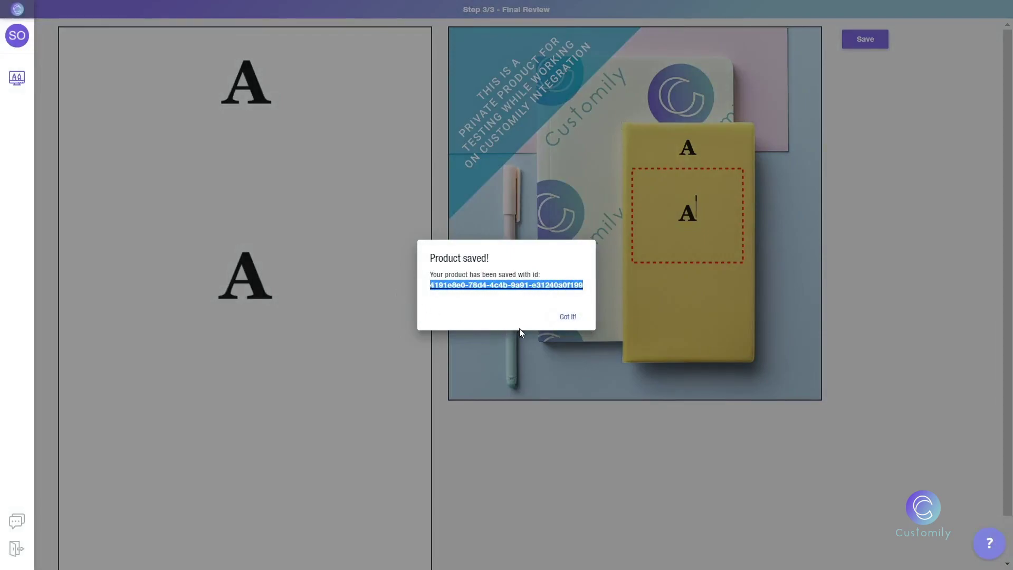
{"action": "left_click", "coordinate": [574, 320]}
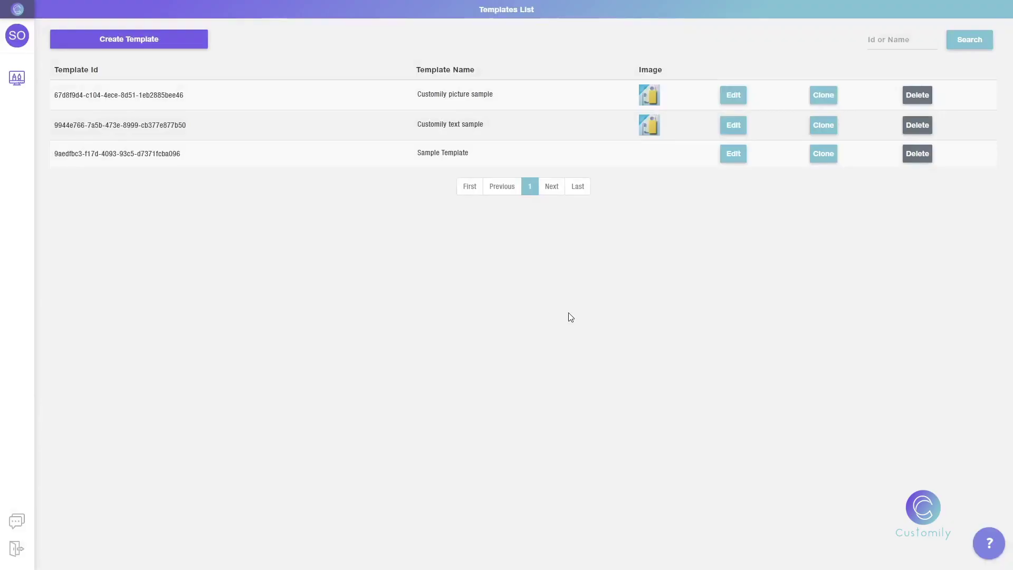